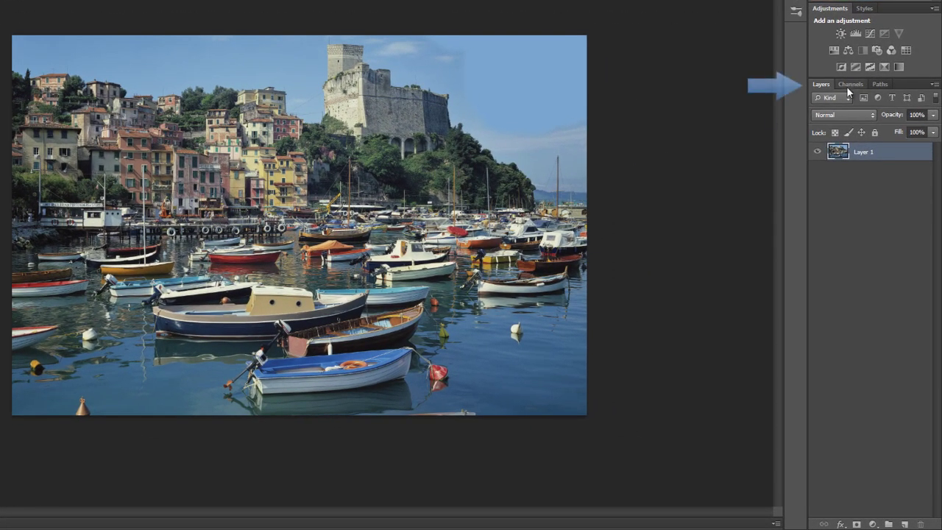
- Add a new Alpha 1 channel, keeping CMYK visible and Alpha 1 hidden
{"action": "left_click", "coordinate": [849, 85]}
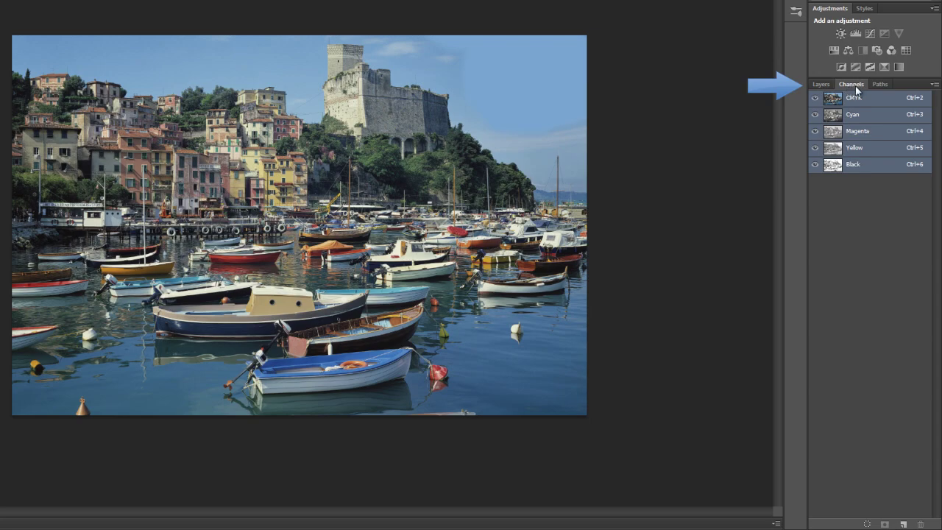
{"action": "left_click", "coordinate": [903, 524]}
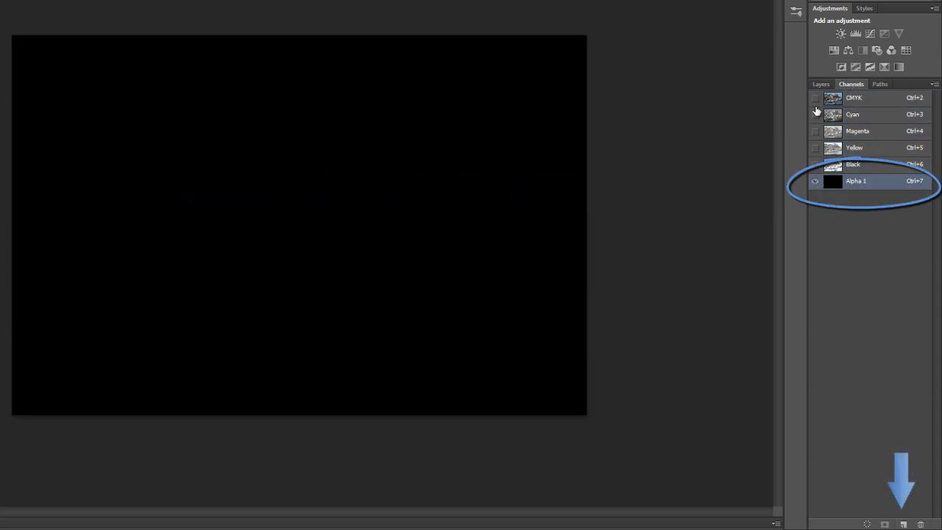
{"action": "left_click", "coordinate": [814, 98]}
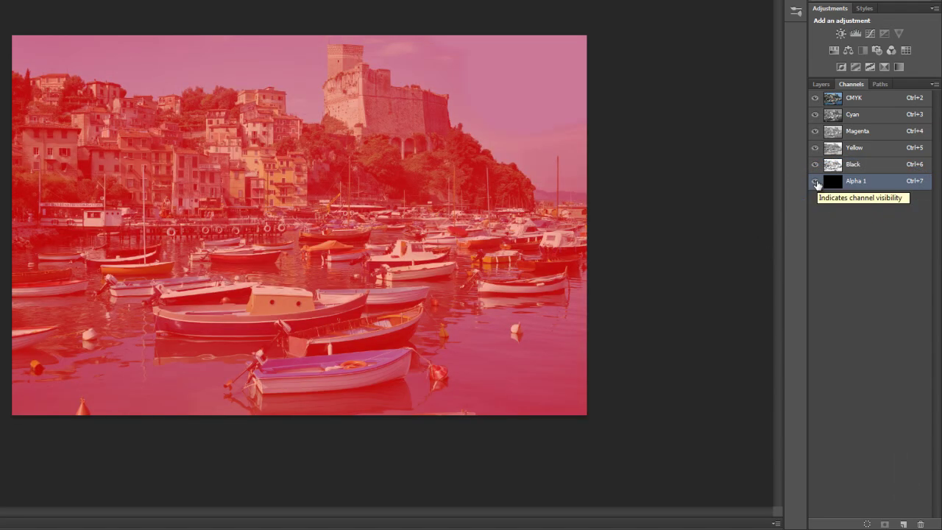
{"action": "left_click", "coordinate": [815, 181]}
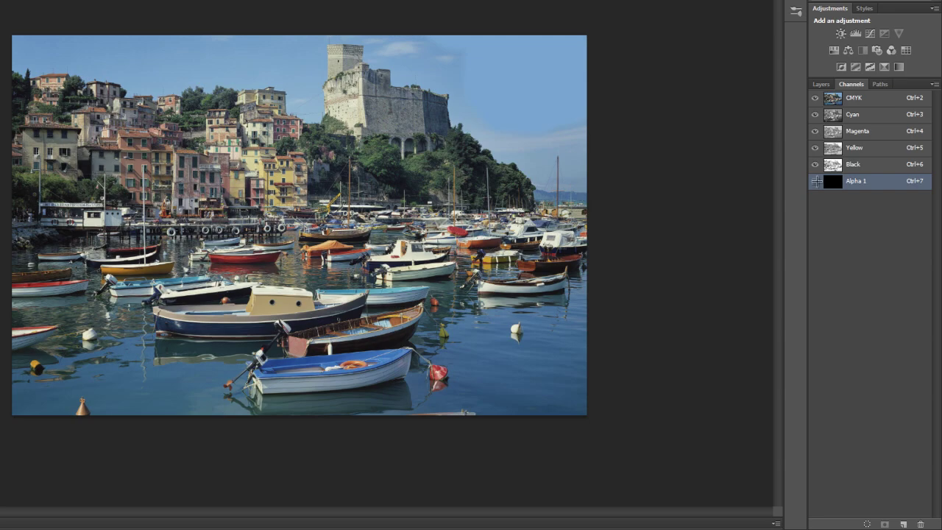
- Select the whole sky with the Magic Wand and view only the Alpha 1 channel
{"action": "left_click", "coordinate": [57, 55]}
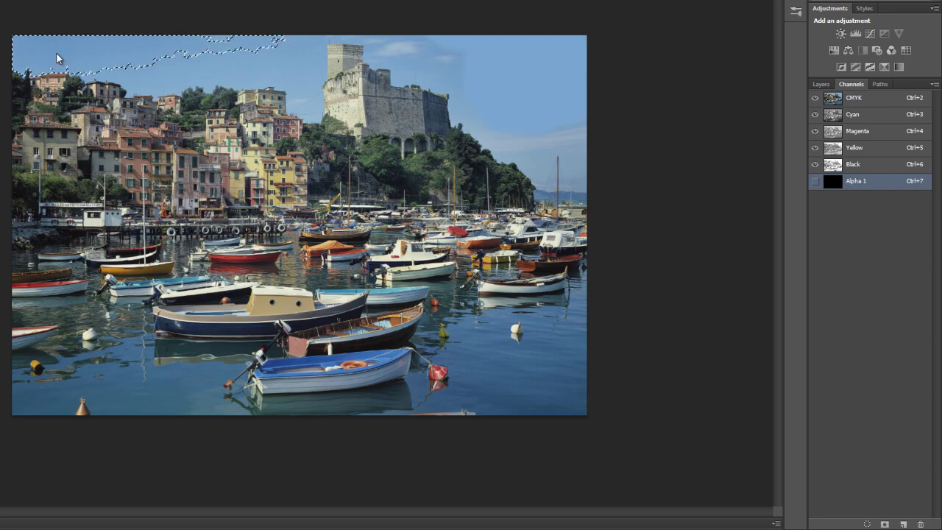
{"action": "left_click", "coordinate": [123, 74], "text": "shift"}
{"action": "left_click", "coordinate": [524, 55], "text": "shift"}
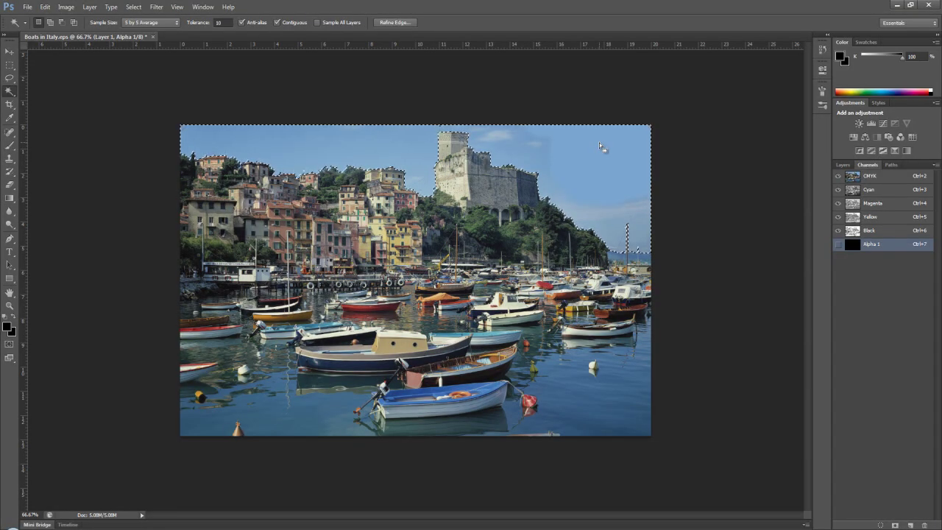
{"action": "left_click", "coordinate": [838, 240]}
{"action": "left_click", "coordinate": [837, 176]}
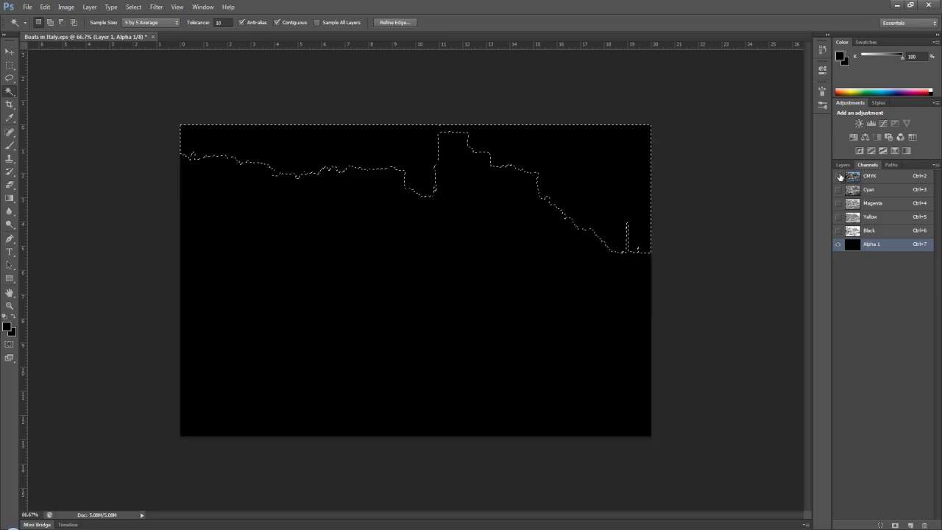
- Set the background colour to near-white and fill the sky selection with it
{"action": "key", "text": "i"}
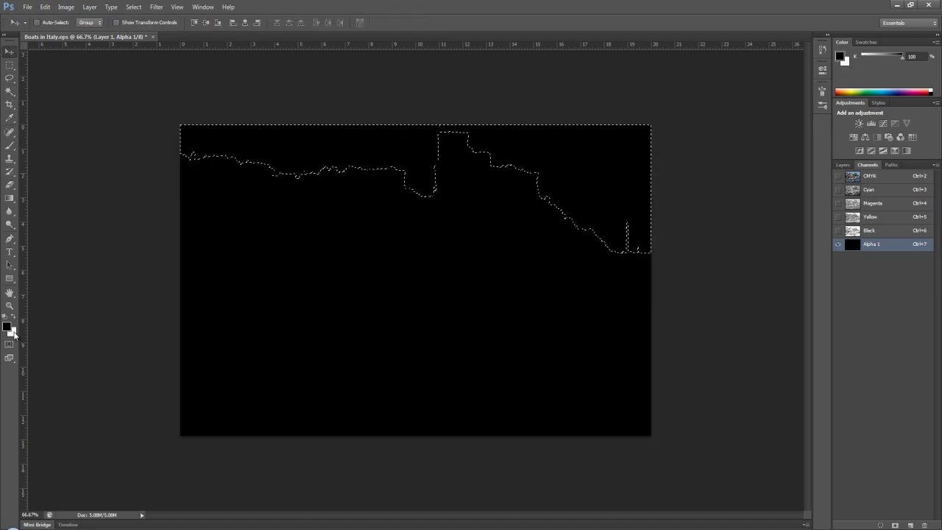
{"action": "left_click", "coordinate": [12, 330]}
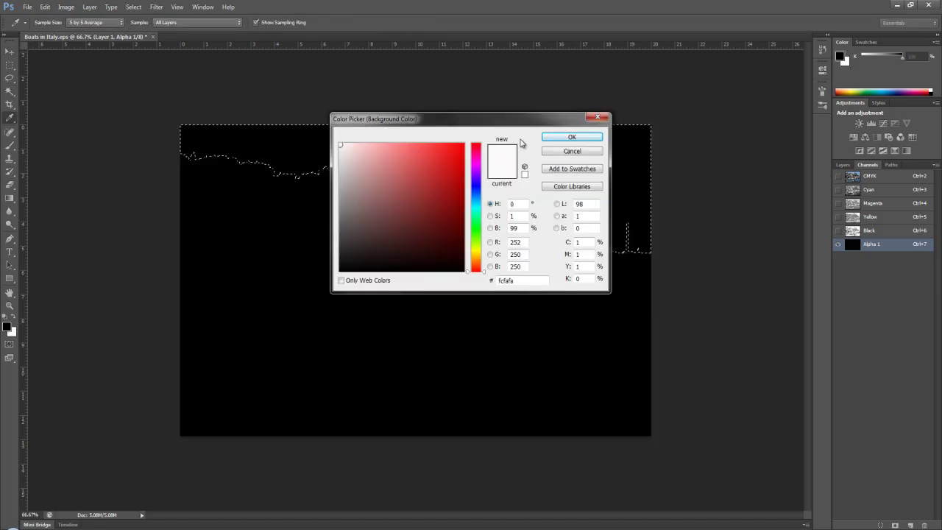
{"action": "left_click", "coordinate": [557, 138]}
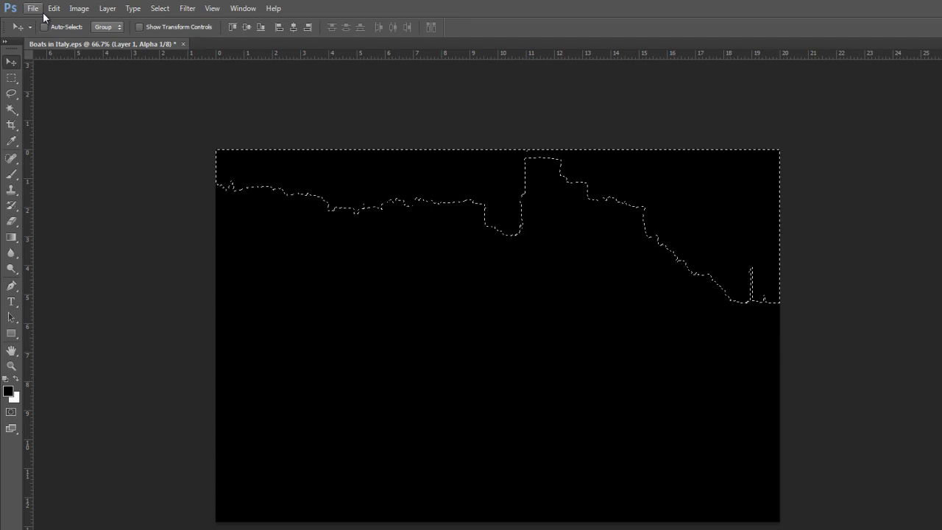
{"action": "left_click", "coordinate": [48, 10]}
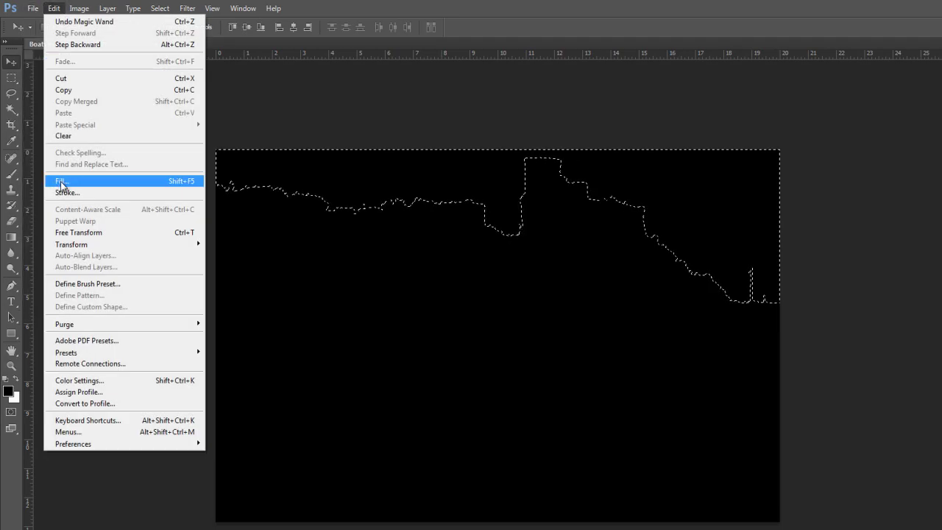
{"action": "left_click", "coordinate": [63, 180]}
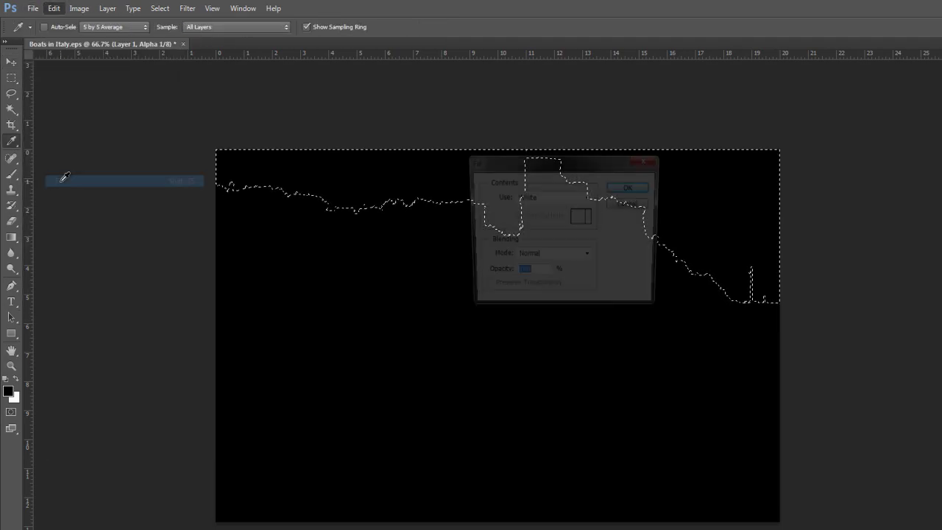
{"action": "left_click", "coordinate": [549, 198]}
{"action": "left_click", "coordinate": [551, 218]}
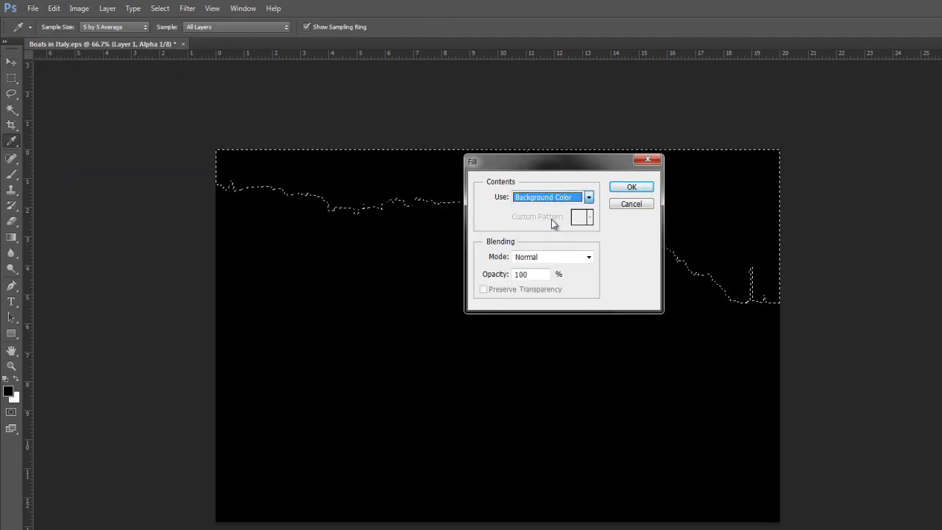
{"action": "left_click", "coordinate": [626, 192]}
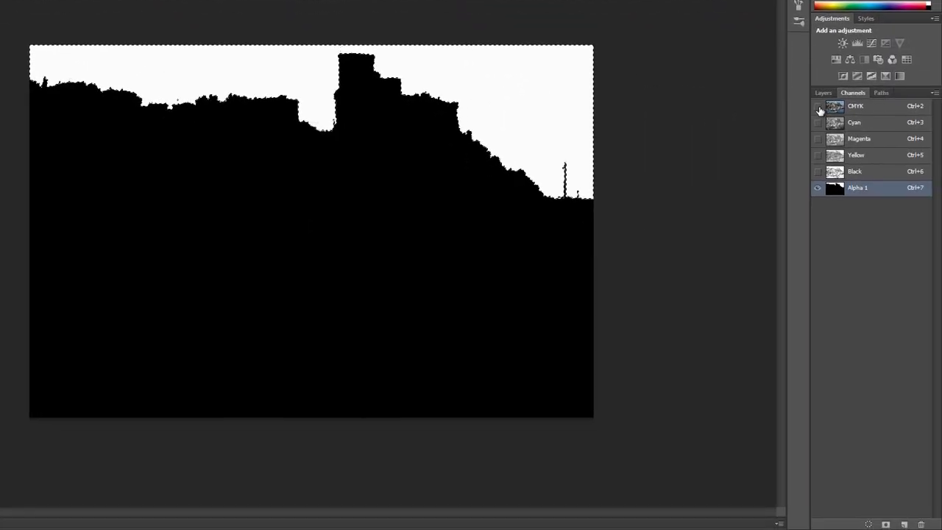
- Show the CMYK photo beneath the Alpha 1 overlay and deselect the sky
{"action": "left_click", "coordinate": [817, 107]}
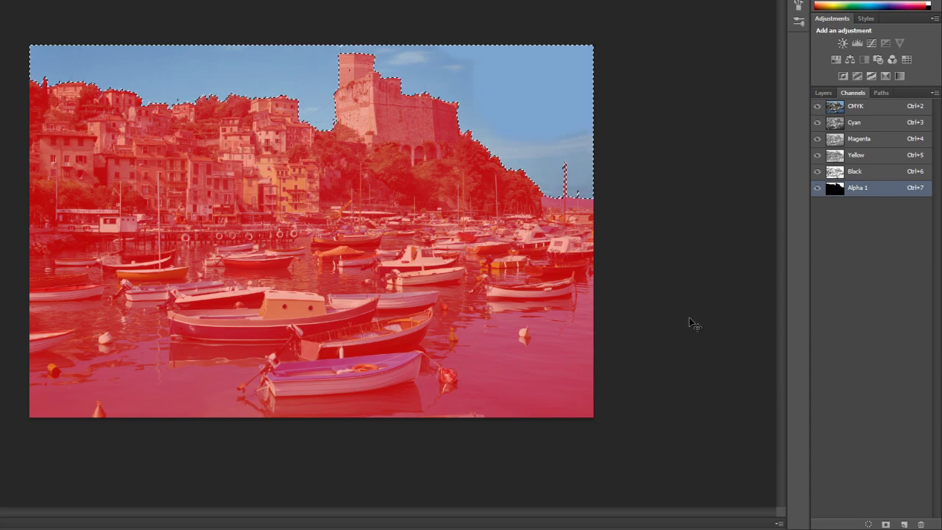
{"action": "key", "text": "ctrl+d"}
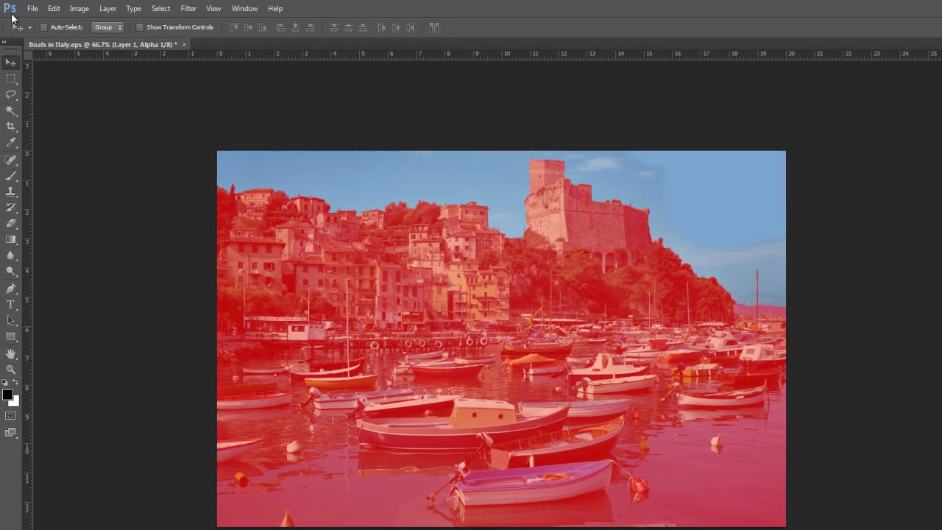
{"action": "left_click", "coordinate": [31, 10]}
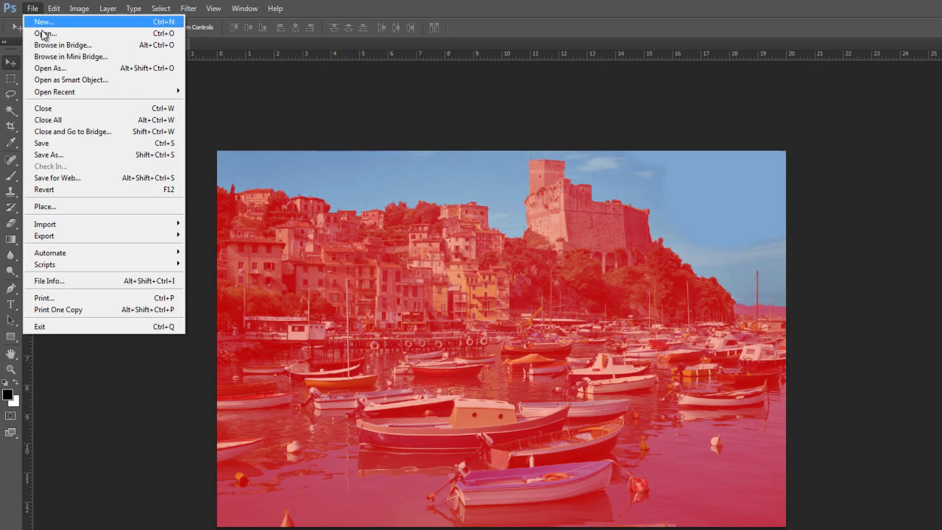
- Save the image as Boats in Italy.tif in TIFF format, accepting the TIFF options and size warning
{"action": "left_click", "coordinate": [101, 156]}
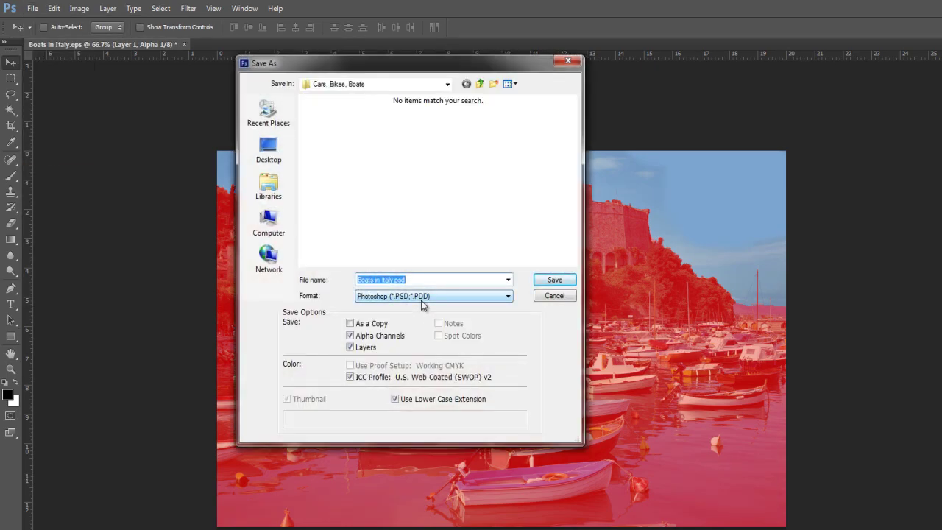
{"action": "left_click", "coordinate": [421, 301]}
{"action": "left_click", "coordinate": [393, 402]}
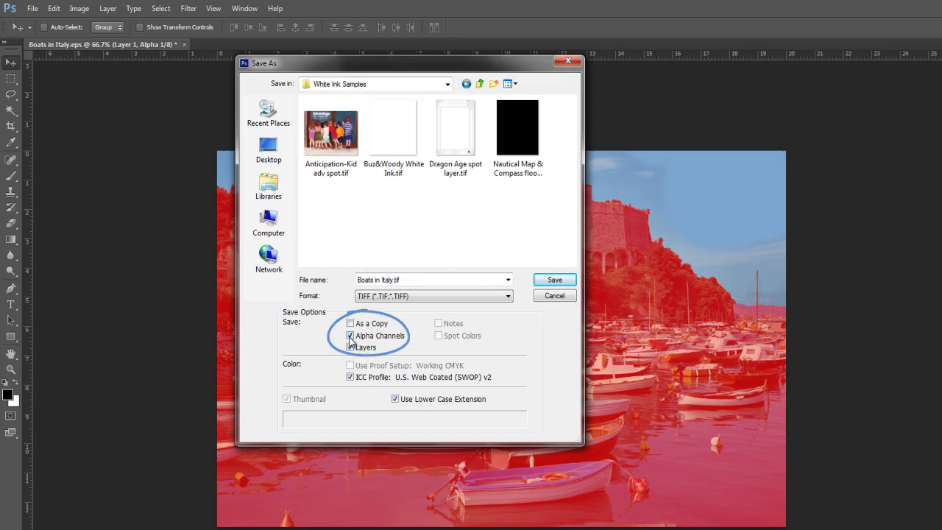
{"action": "left_click", "coordinate": [555, 279]}
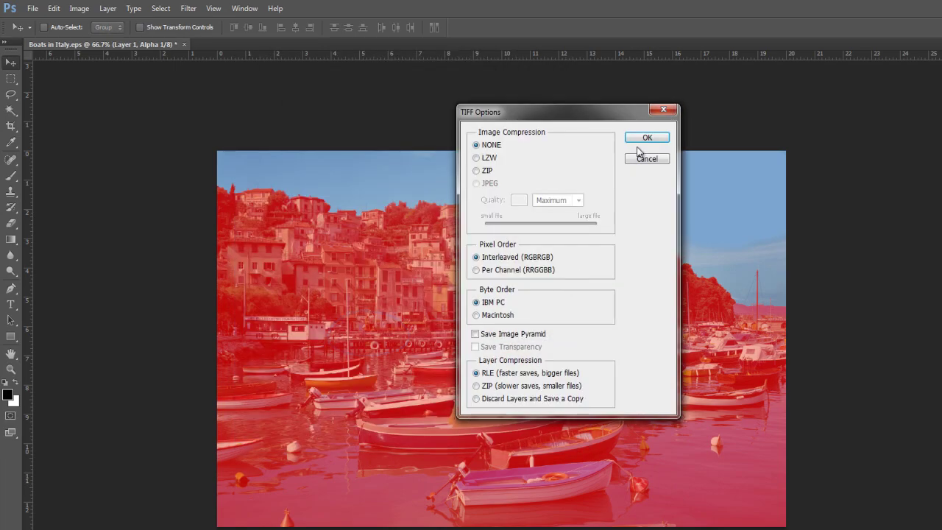
{"action": "left_click", "coordinate": [645, 138]}
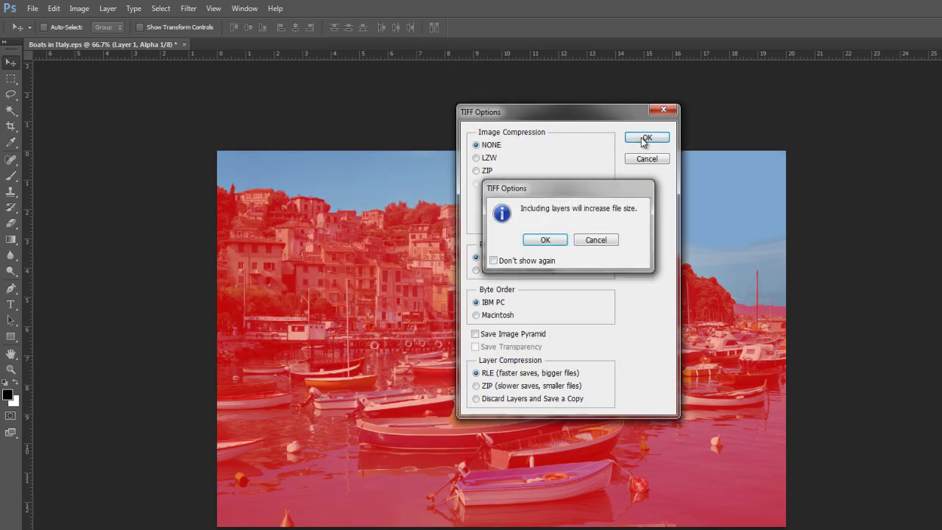
{"action": "left_click", "coordinate": [545, 240]}
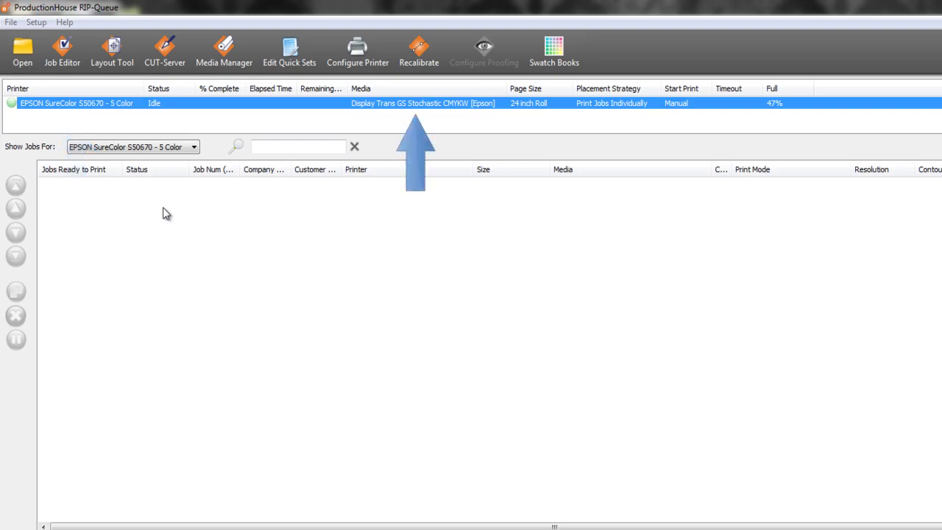
- Open a file into the RIP queue for the EPSON SureColor S50670 printer
{"action": "left_click", "coordinate": [22, 52]}
- Open Boats in Italy.tif in the Job Editor and lower WHITE saturation to -100
{"action": "left_click", "coordinate": [464, 298]}
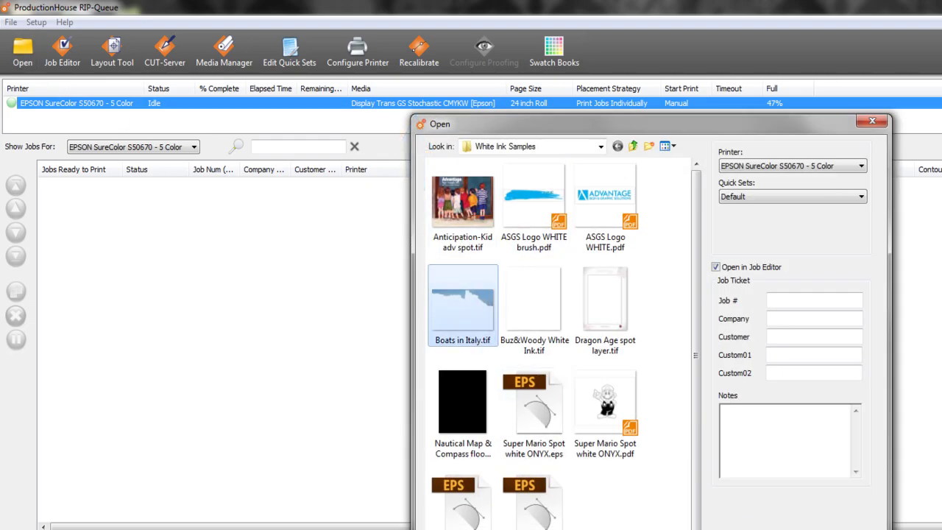
{"action": "double_click", "coordinate": [464, 298]}
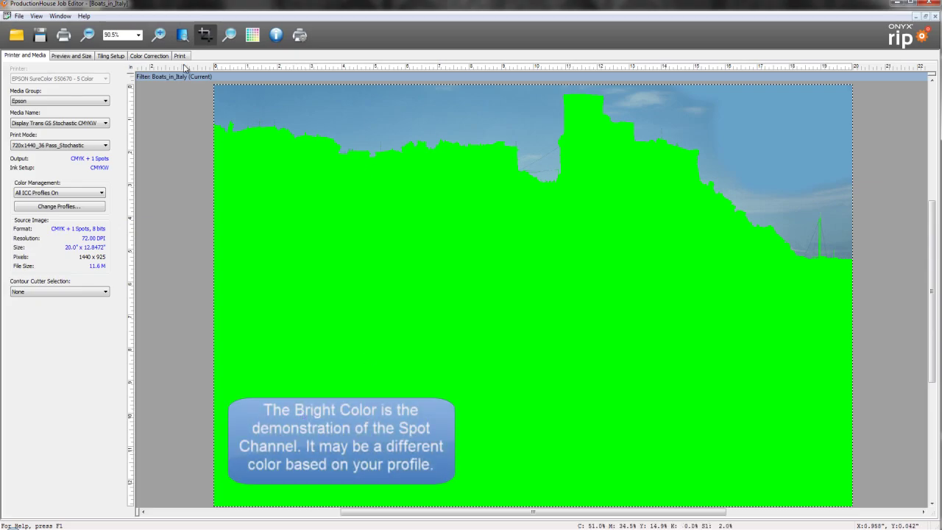
{"action": "left_click", "coordinate": [151, 55]}
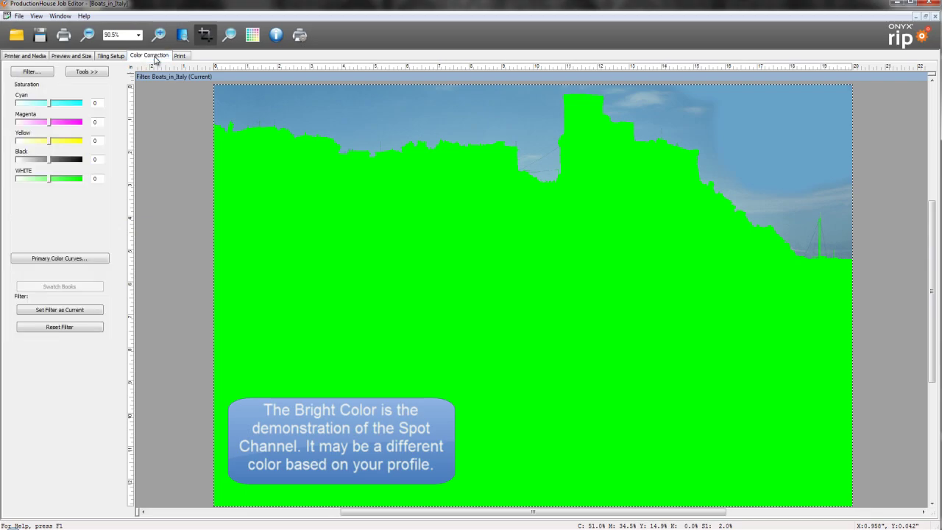
{"action": "left_click_drag", "start_coordinate": [46, 184], "coordinate": [9, 184]}
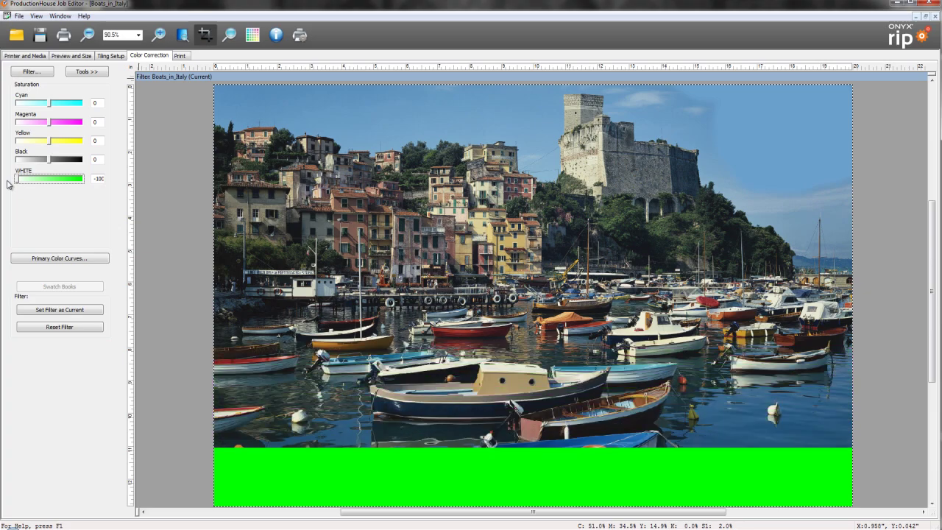
- Reset WHITE saturation to 0 and bring up the job's Print settings
{"action": "left_click", "coordinate": [95, 179]}
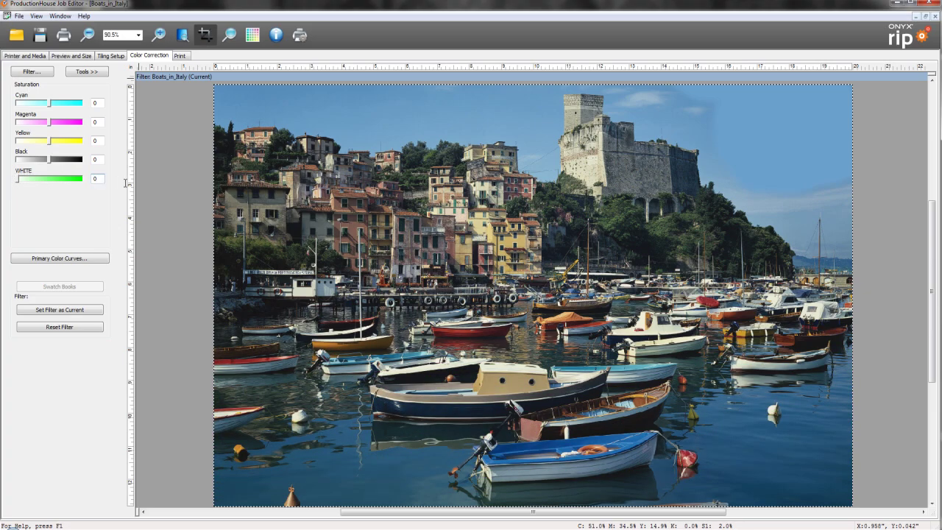
{"action": "key", "text": "Return"}
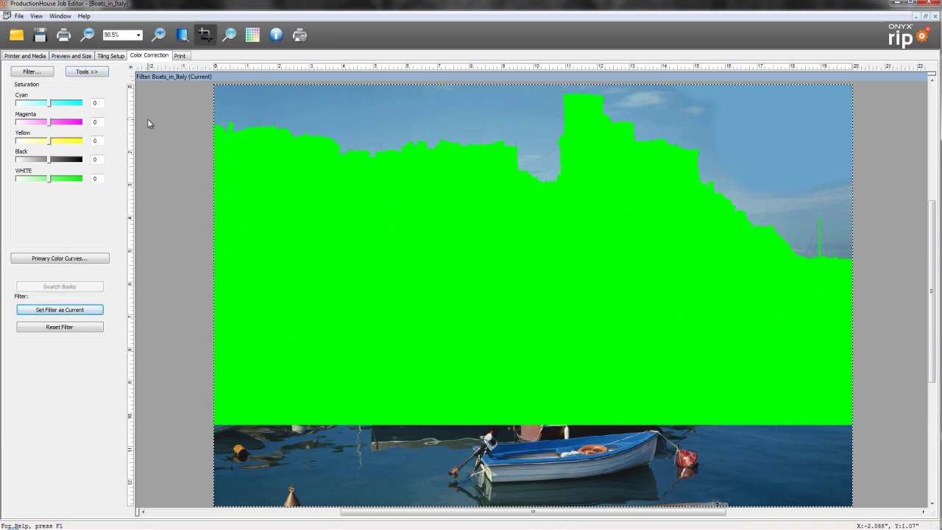
{"action": "left_click", "coordinate": [180, 56]}
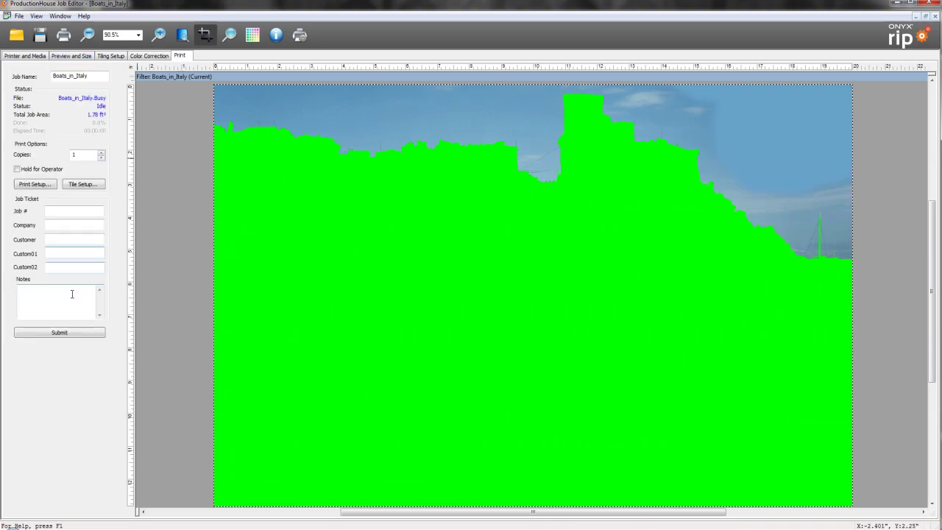